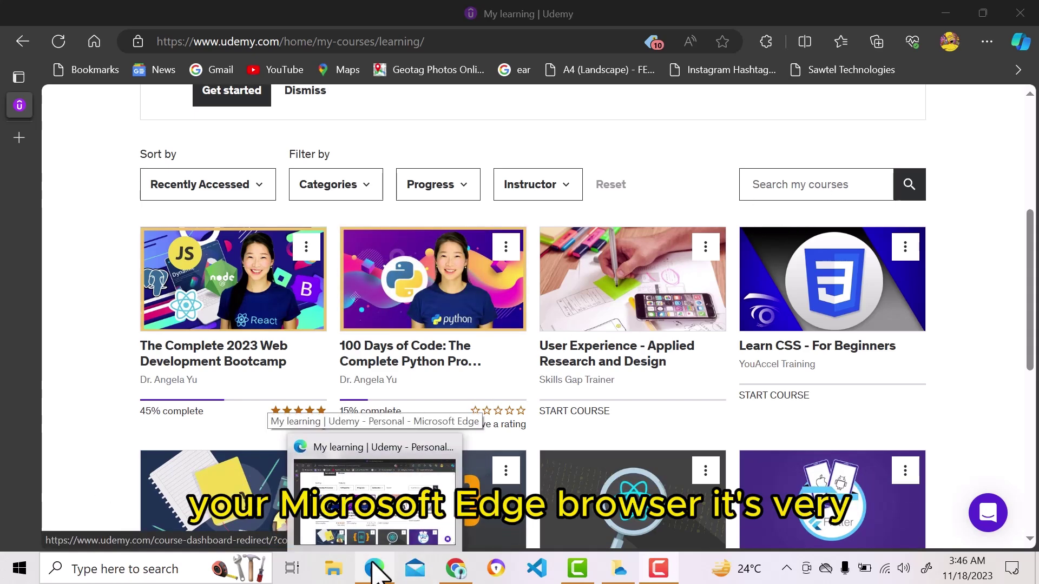
Bring the Udemy browser window forward and go to the Microsoft Edge Add-ons store.
{"action": "left_click", "coordinate": [375, 571]}
{"action": "left_click", "coordinate": [375, 571]}
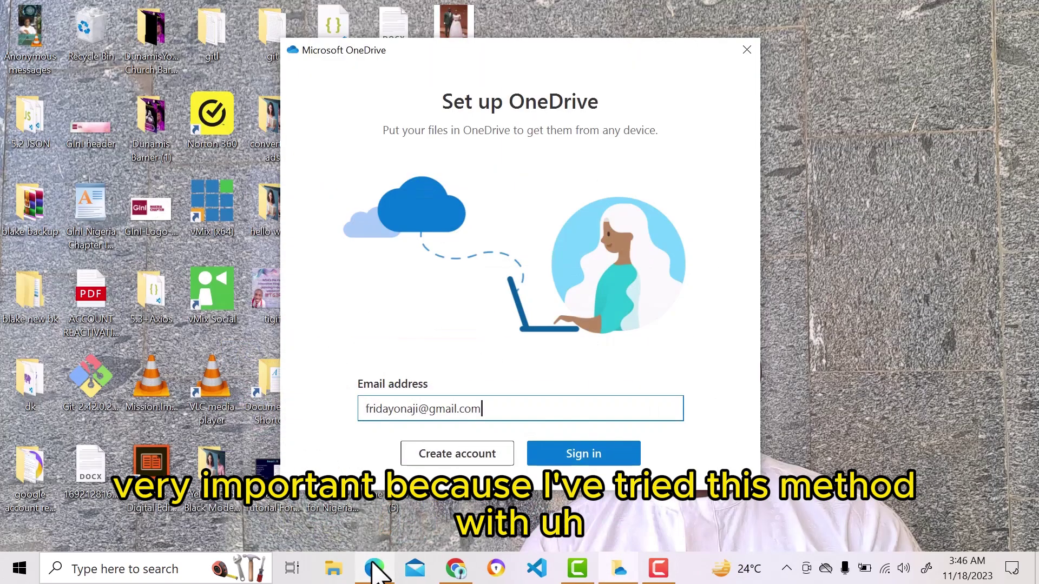
{"action": "left_click", "coordinate": [376, 571]}
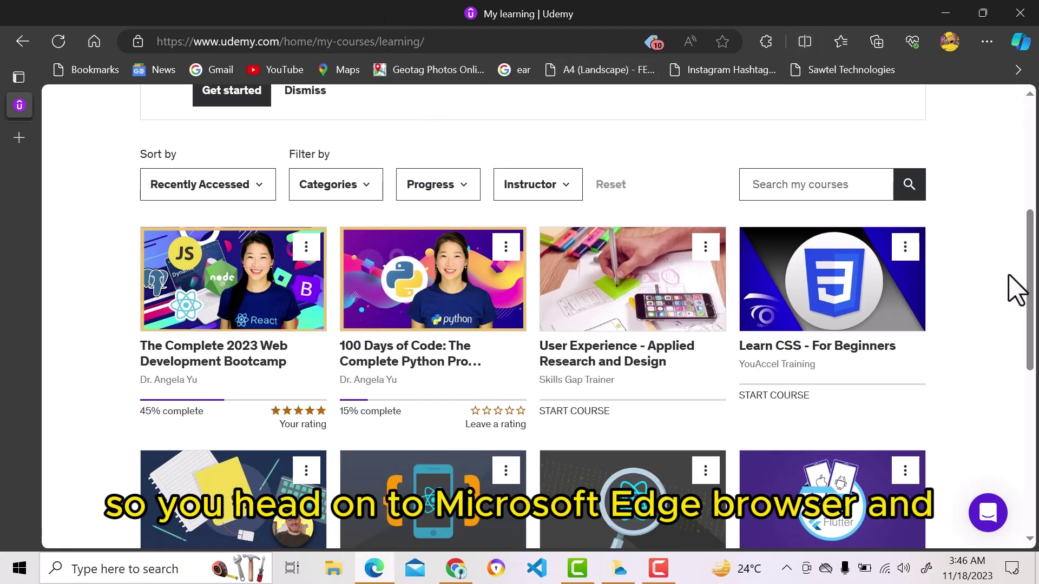
{"action": "left_click_drag", "start_coordinate": [1031, 285], "coordinate": [1031, 175]}
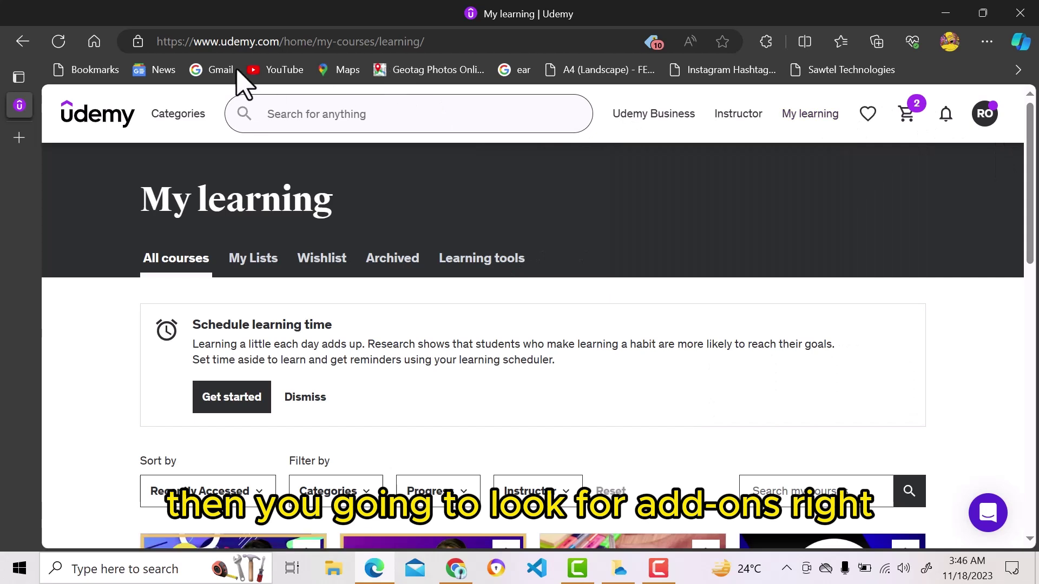
{"action": "left_click", "coordinate": [767, 43]}
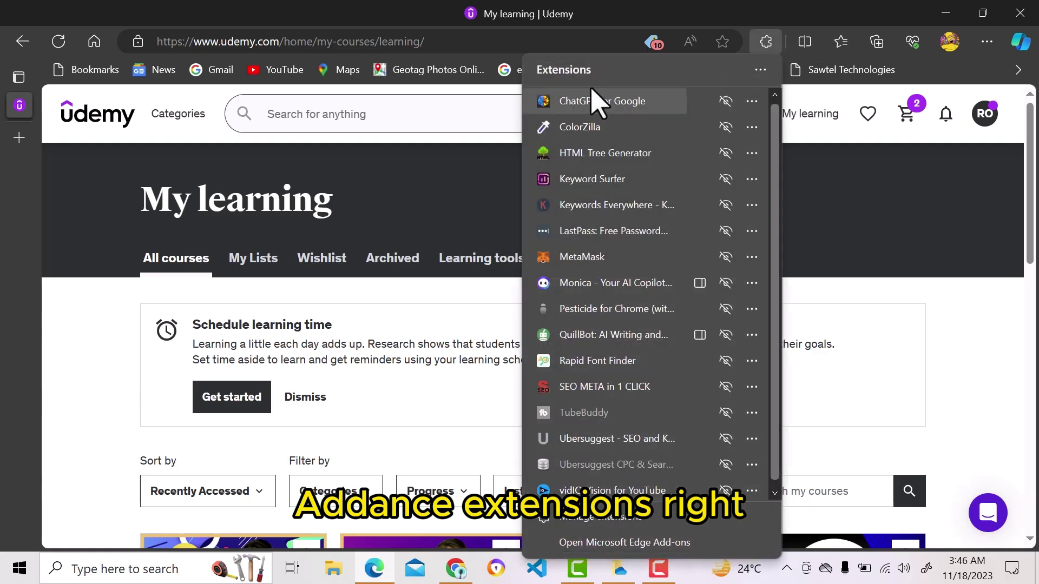
{"action": "left_click", "coordinate": [609, 546]}
{"action": "type", "text": "udemy"}
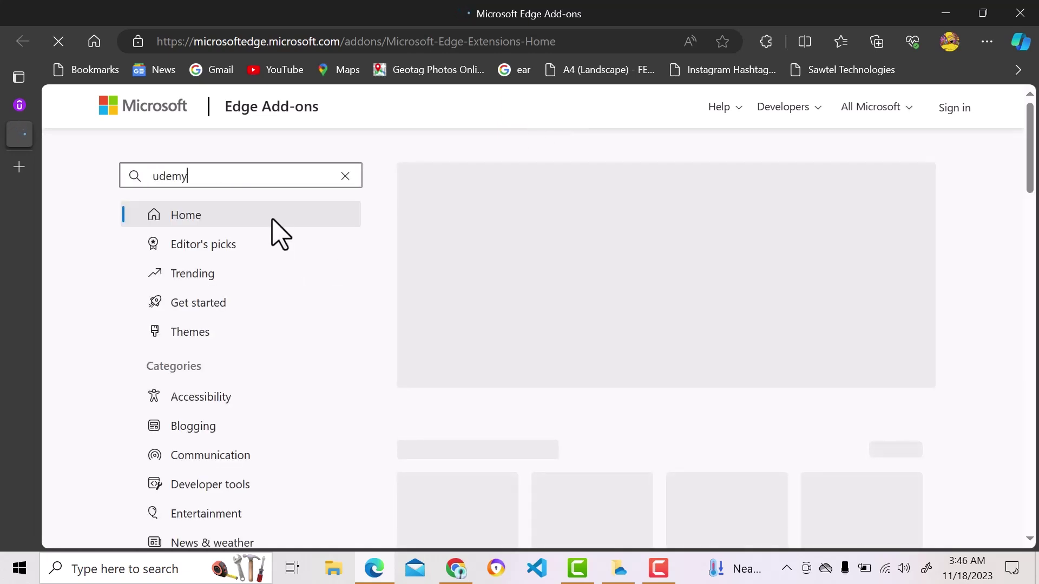
{"action": "type", "text": " dow"}
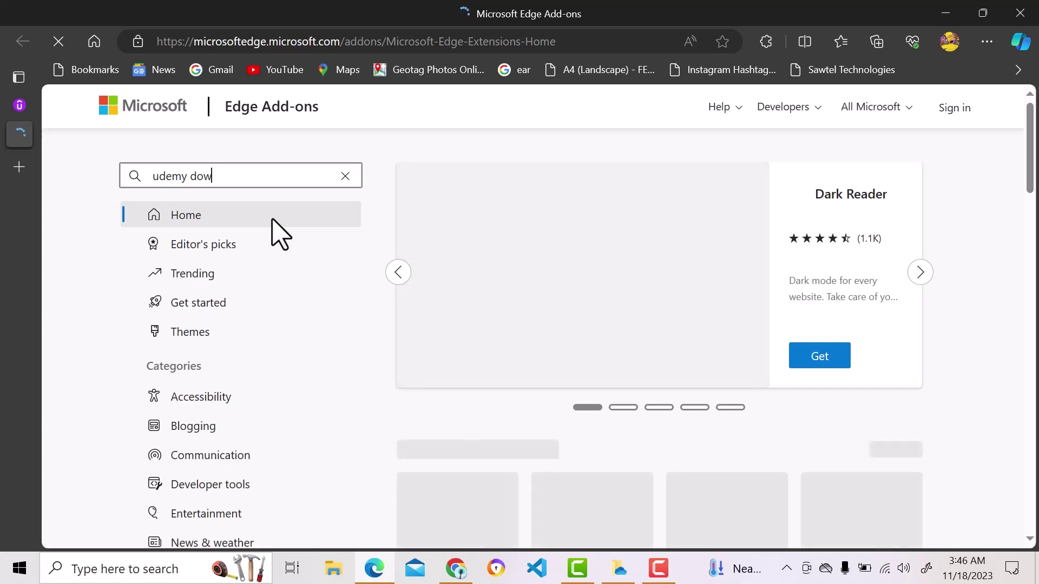
{"action": "type", "text": "l"}
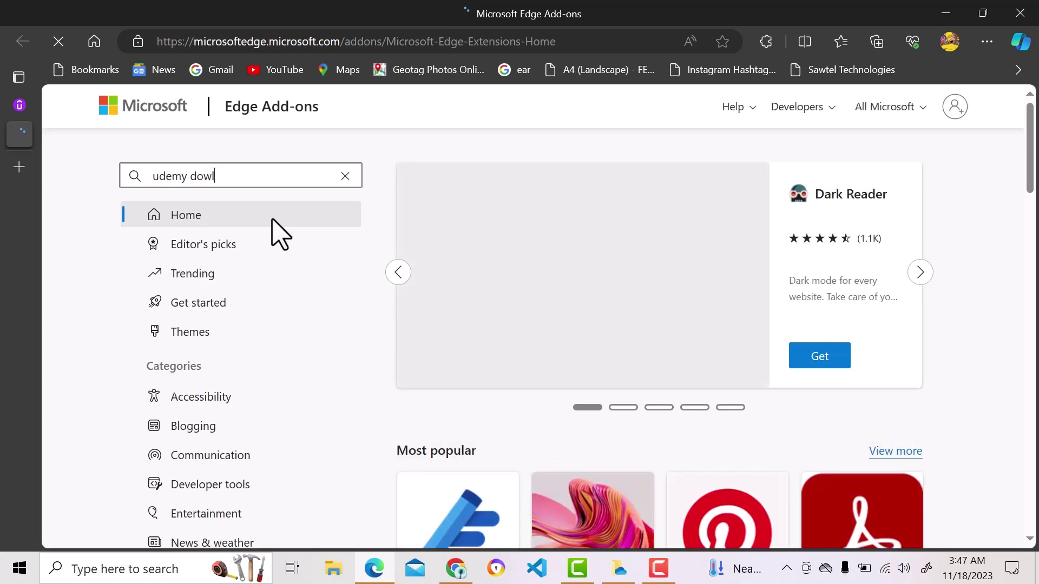
{"action": "type", "text": "o"}
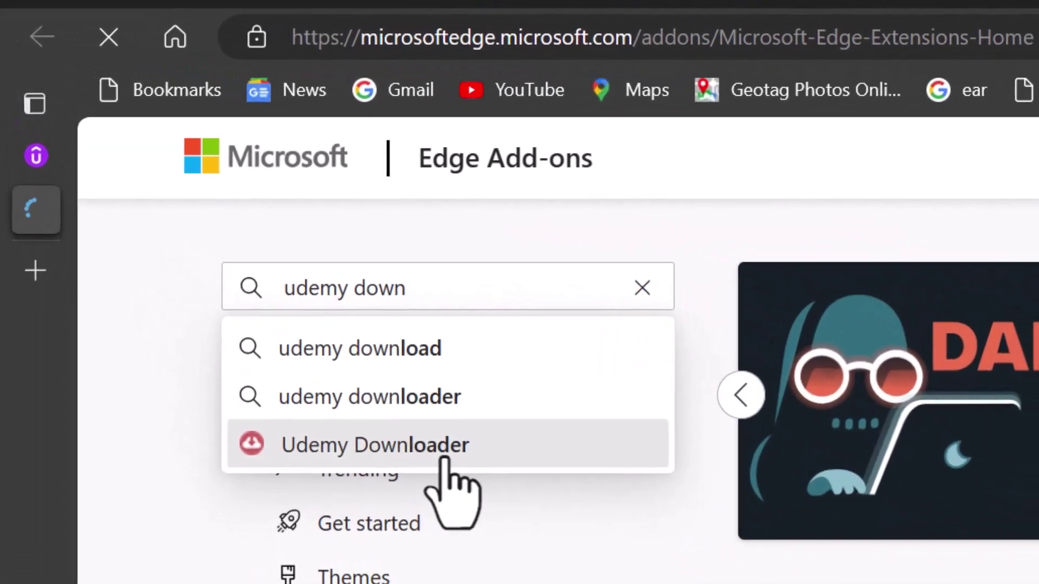
Add Udemy Downloader from its store page and dismiss the extension-added notice.
{"action": "left_click", "coordinate": [244, 267]}
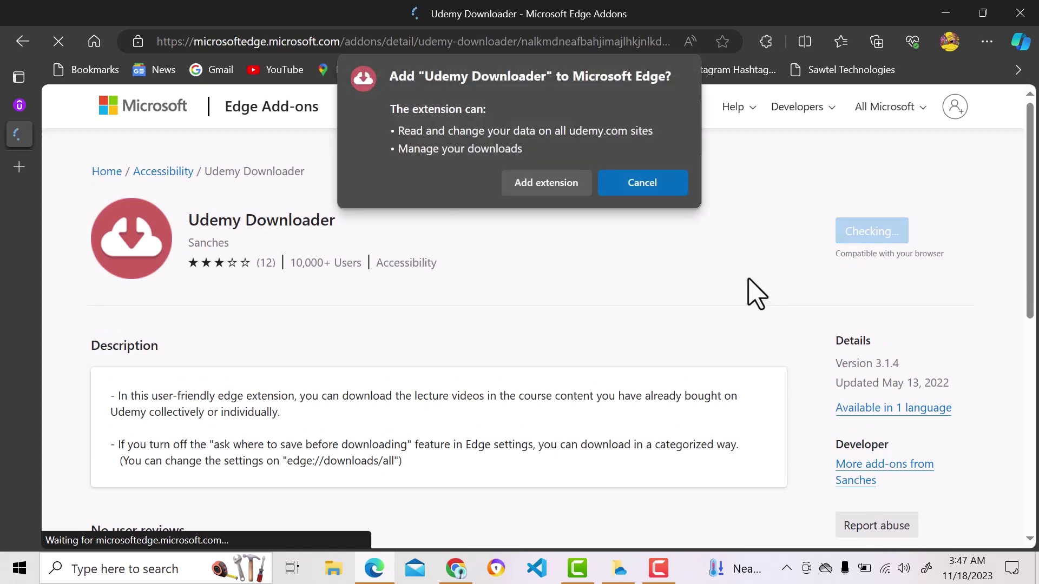
{"action": "left_click", "coordinate": [556, 188]}
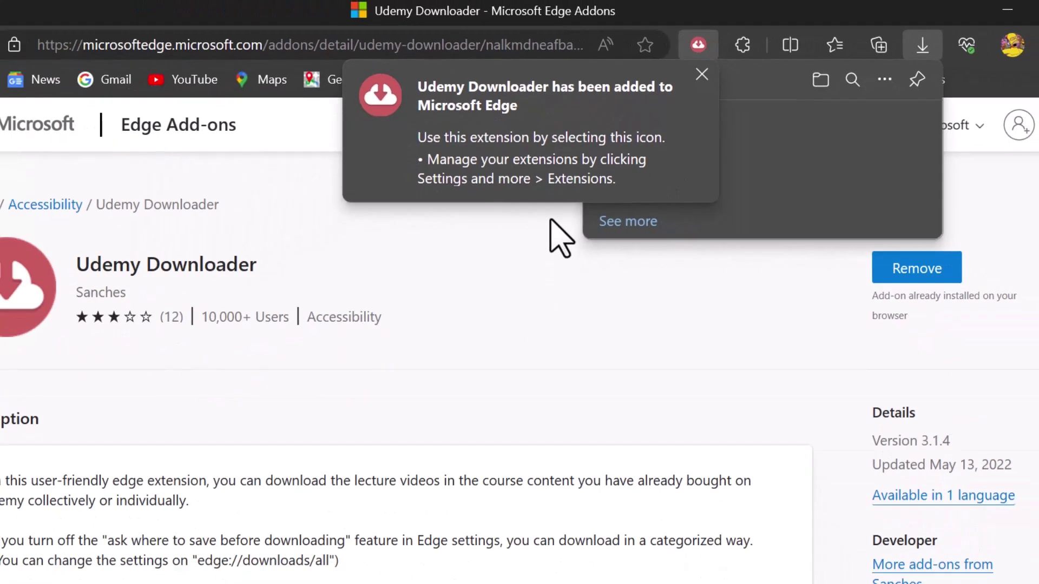
{"action": "left_click", "coordinate": [580, 203]}
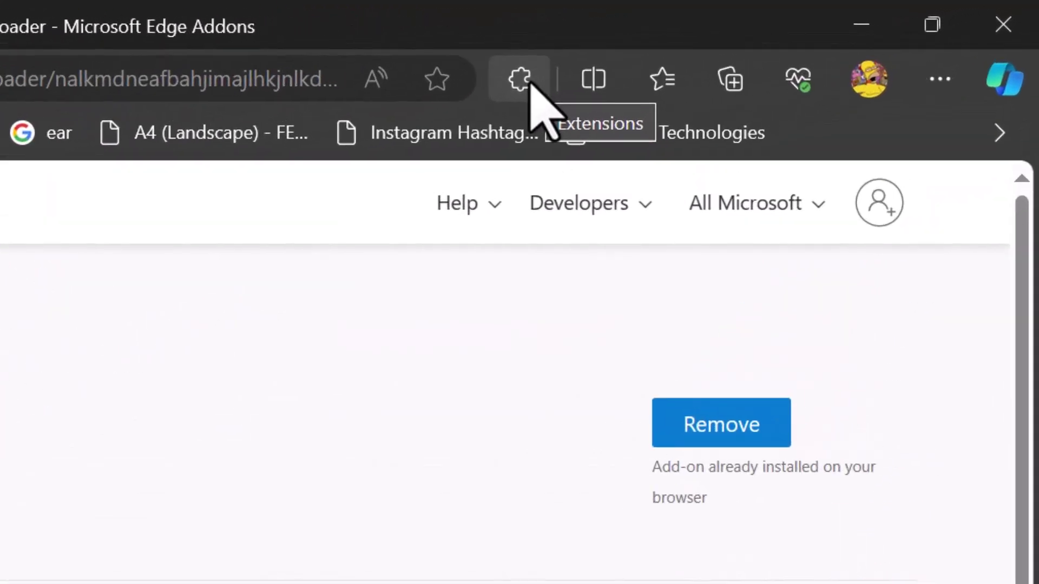
Pin Udemy Downloader to the Edge toolbar using the eye icon in the Extensions list.
{"action": "left_click", "coordinate": [769, 43]}
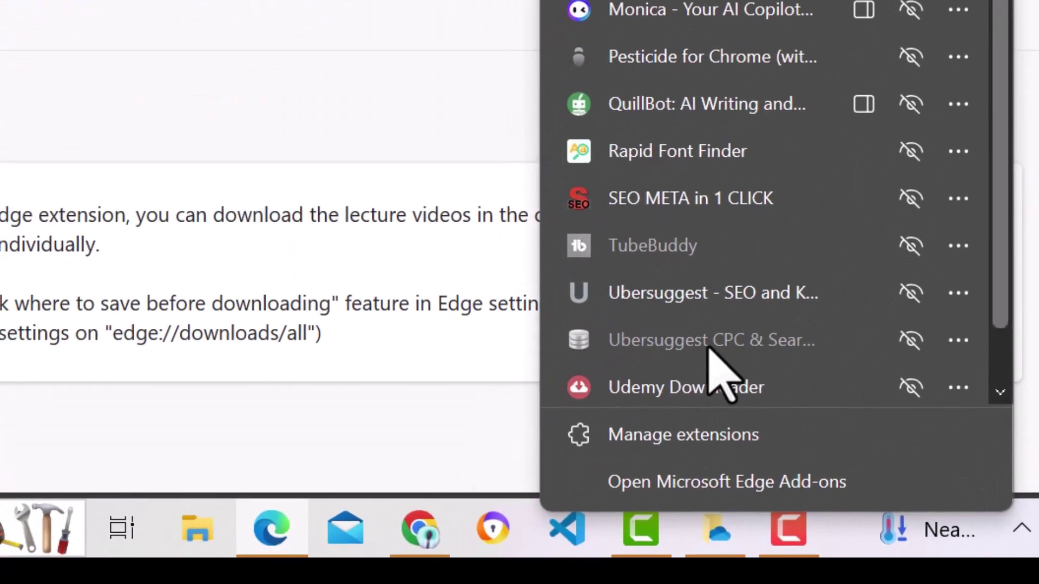
{"action": "left_click", "coordinate": [911, 387]}
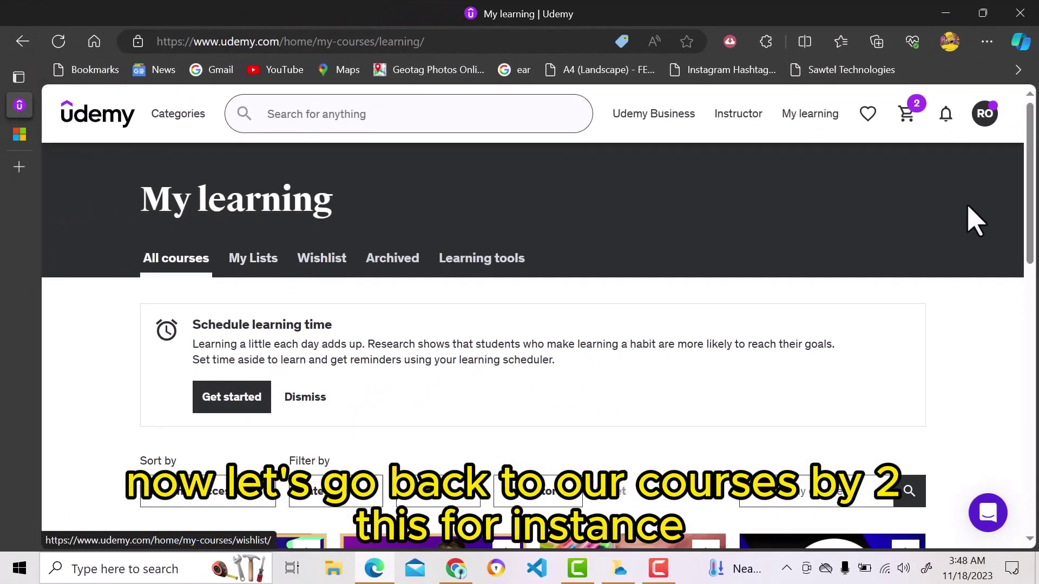
{"action": "left_click_drag", "start_coordinate": [1029, 186], "coordinate": [1029, 263]}
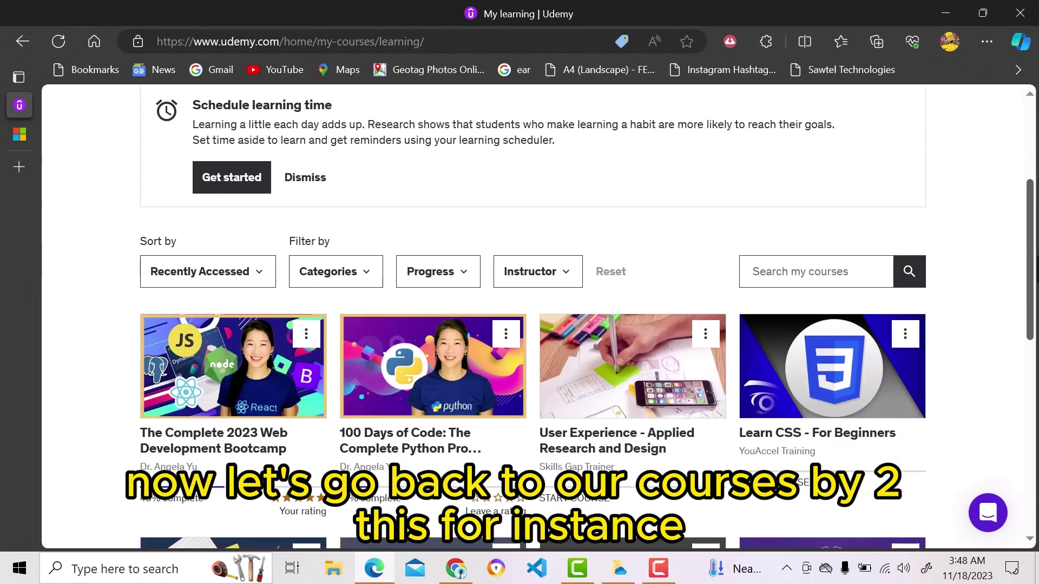
Launch The Complete 2023 Web Development Bootcamp from the My learning course cards.
{"action": "left_click", "coordinate": [216, 394]}
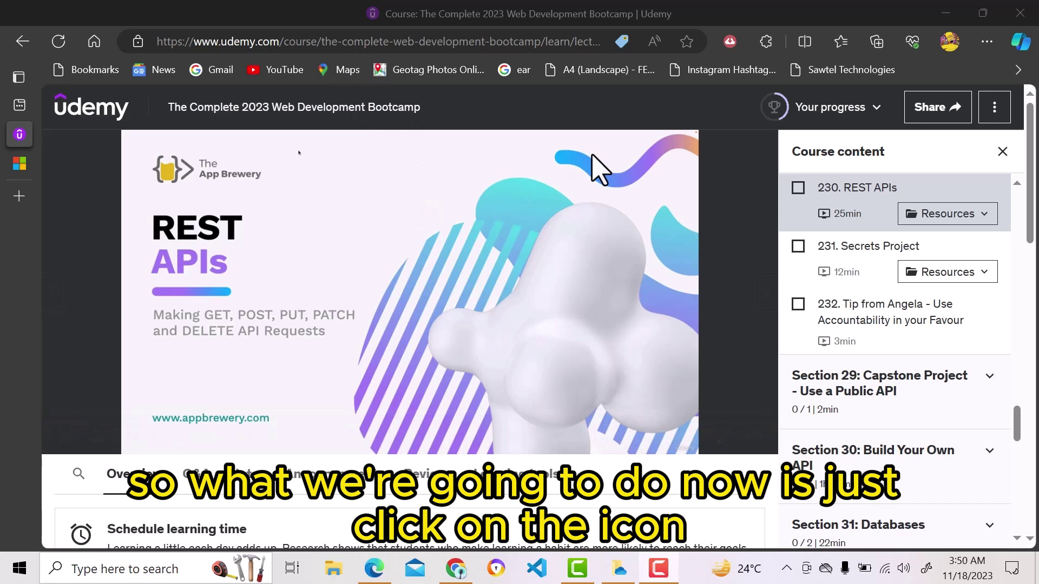
Fetch the Web Development Bootcamp lecture list from Udemy Downloader's My Courses screen.
{"action": "left_click", "coordinate": [730, 42]}
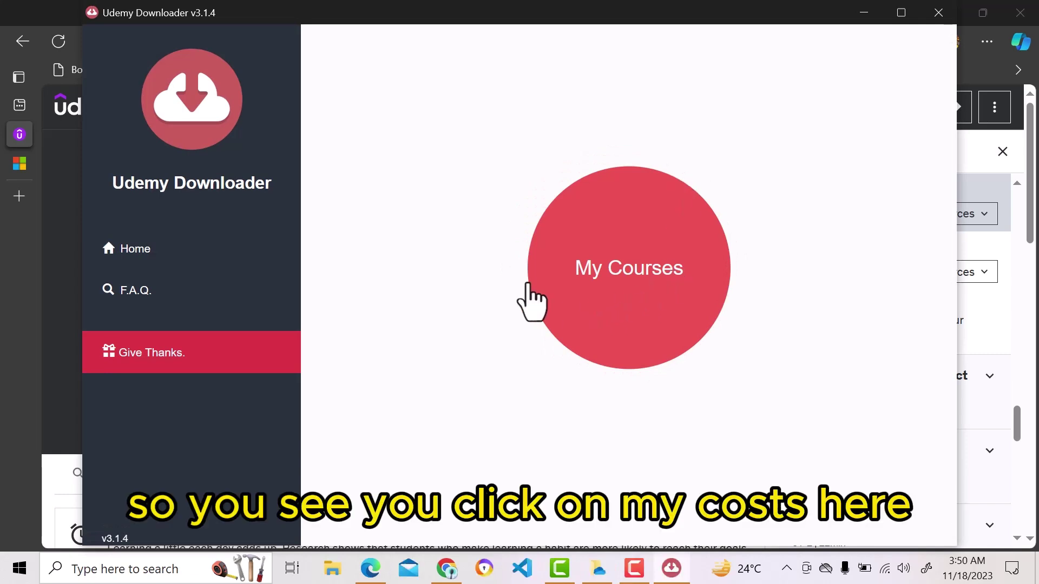
{"action": "left_click", "coordinate": [646, 266]}
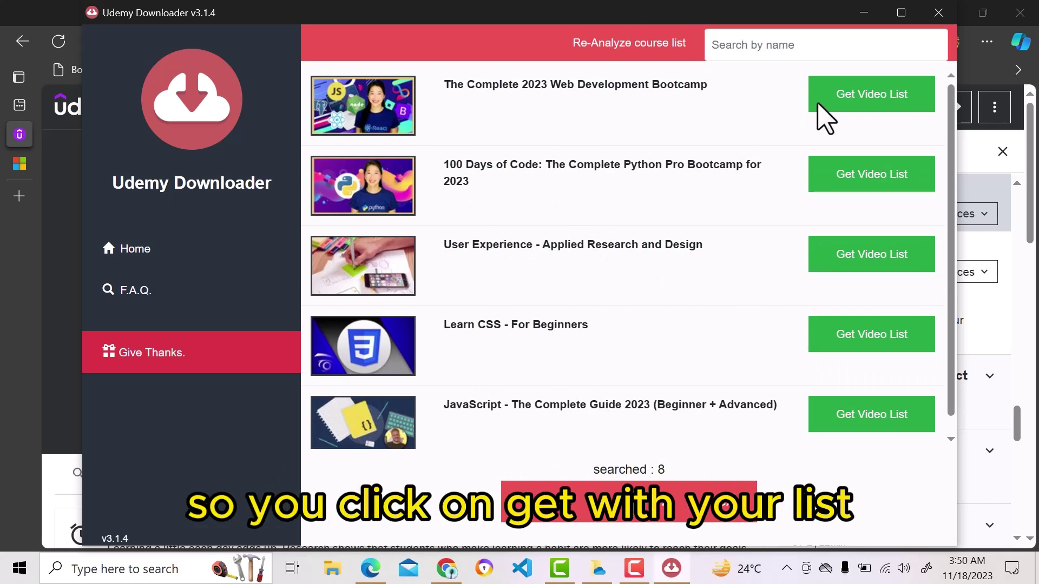
{"action": "left_click", "coordinate": [871, 96]}
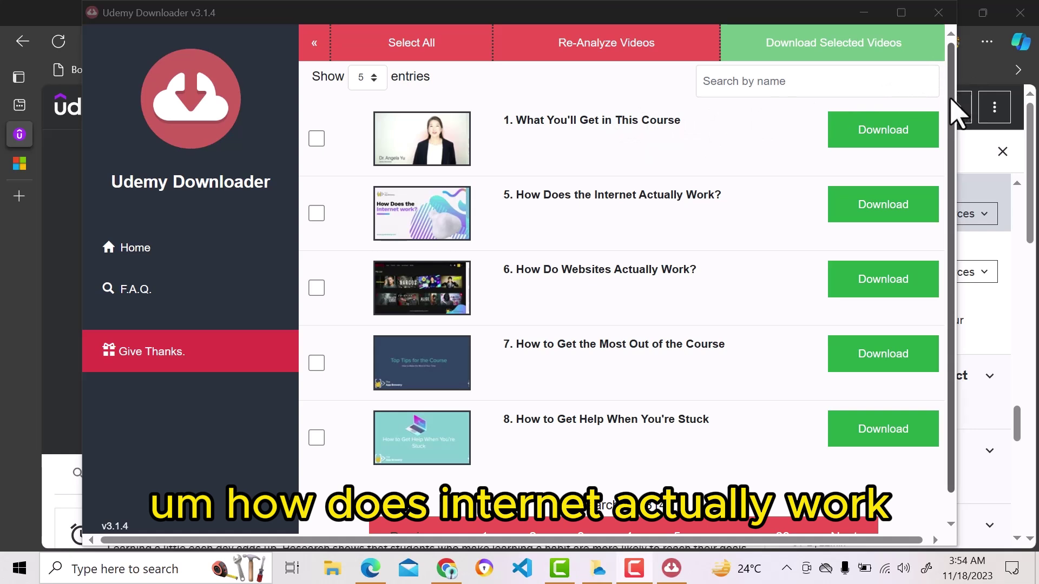
{"action": "scroll", "coordinate": [958, 144], "scroll_direction": "down", "scroll_amount": 2}
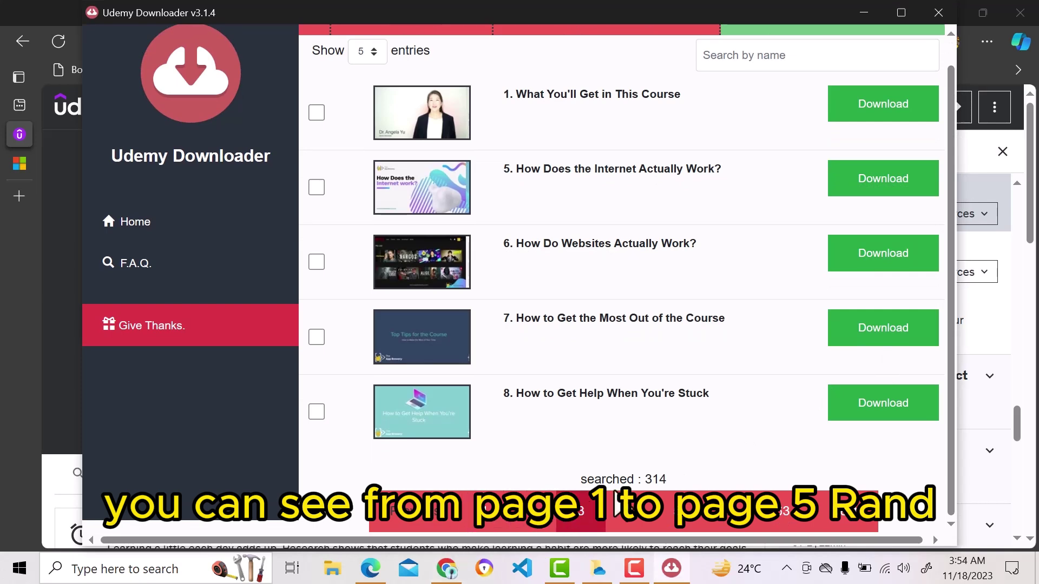
Download lecture 27, The HTML Boilerplate, from the page listing lectures 27–32.
{"action": "left_click", "coordinate": [679, 532]}
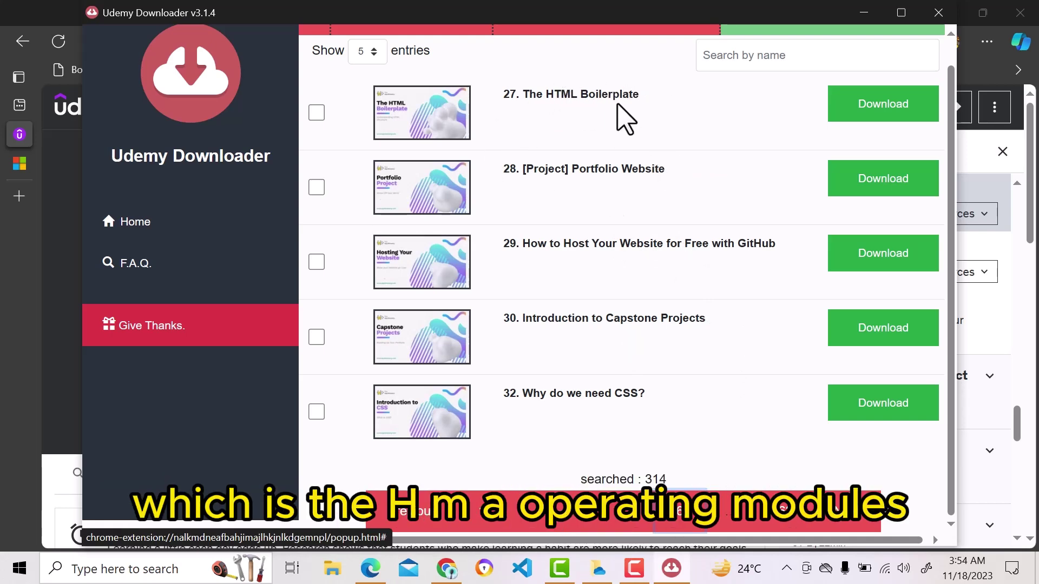
{"action": "left_click", "coordinate": [888, 131]}
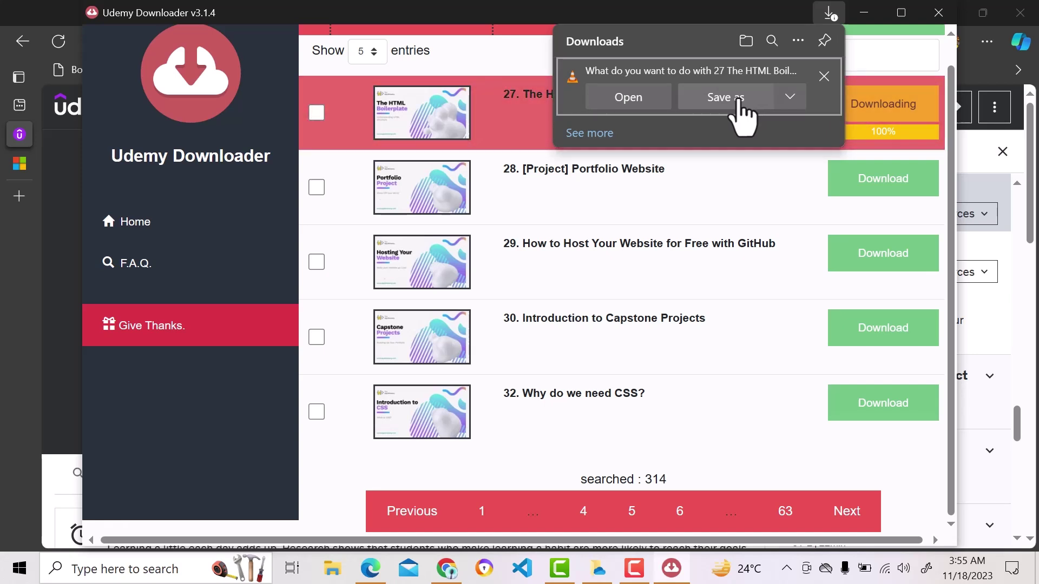
Choose Save as for the 27 The HTML Boilerplate download, retrying once.
{"action": "left_click", "coordinate": [742, 98]}
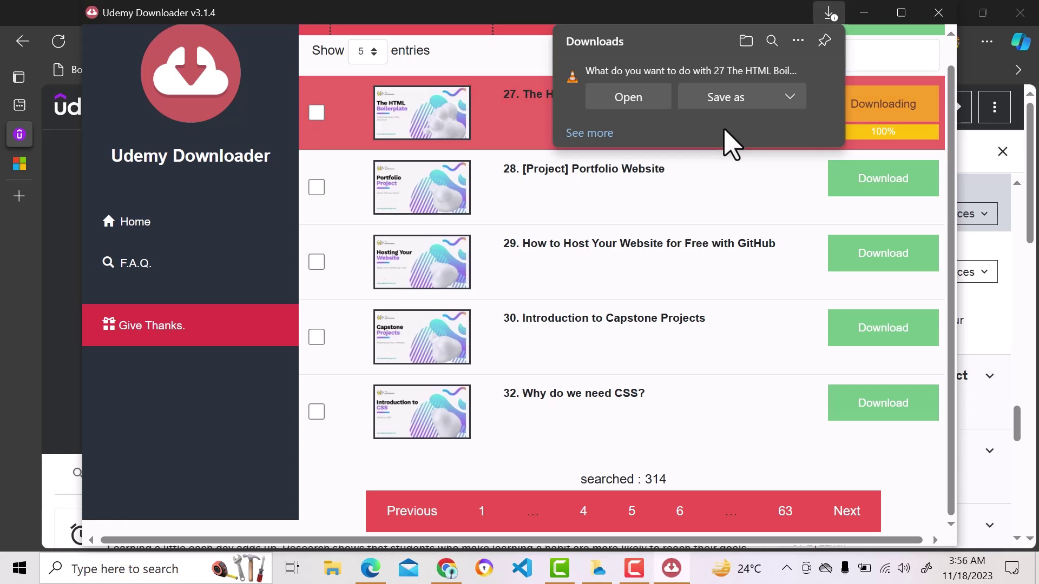
{"action": "left_click", "coordinate": [722, 100]}
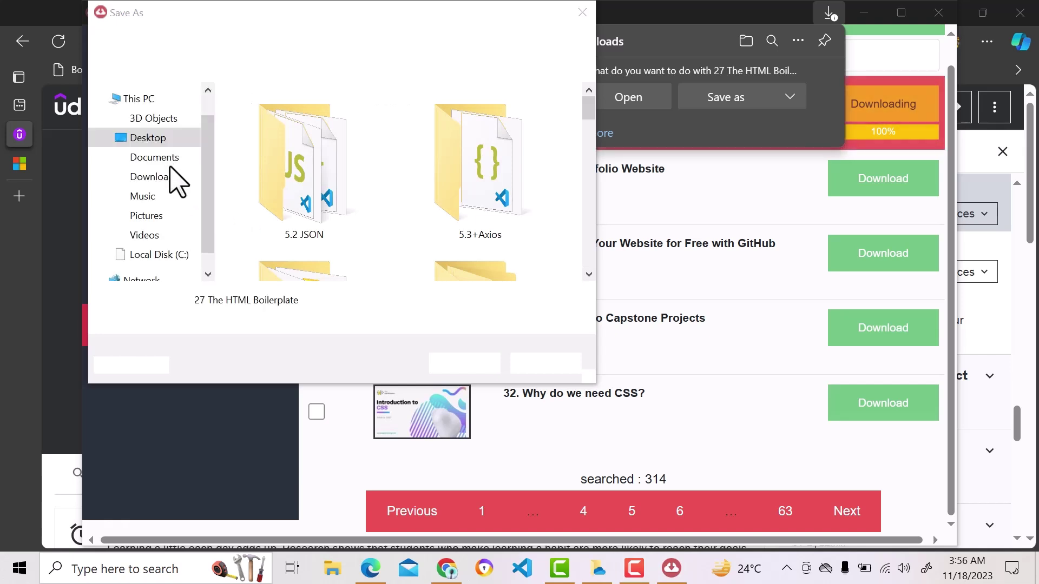
Save 27 The HTML Boilerplate as an MP4 in This PC > Videos > new programing.
{"action": "left_click", "coordinate": [140, 235]}
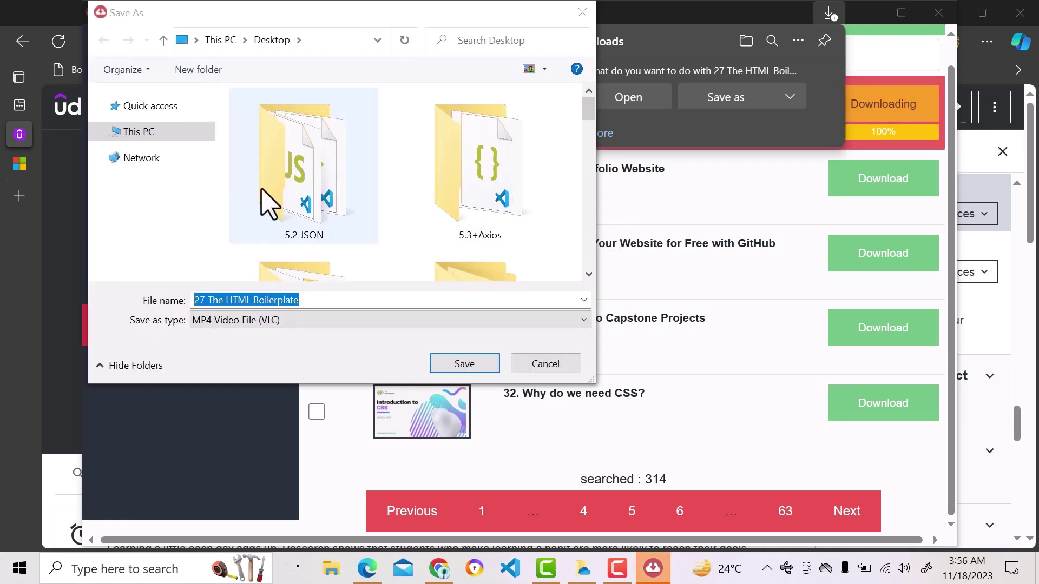
{"action": "left_click", "coordinate": [165, 132]}
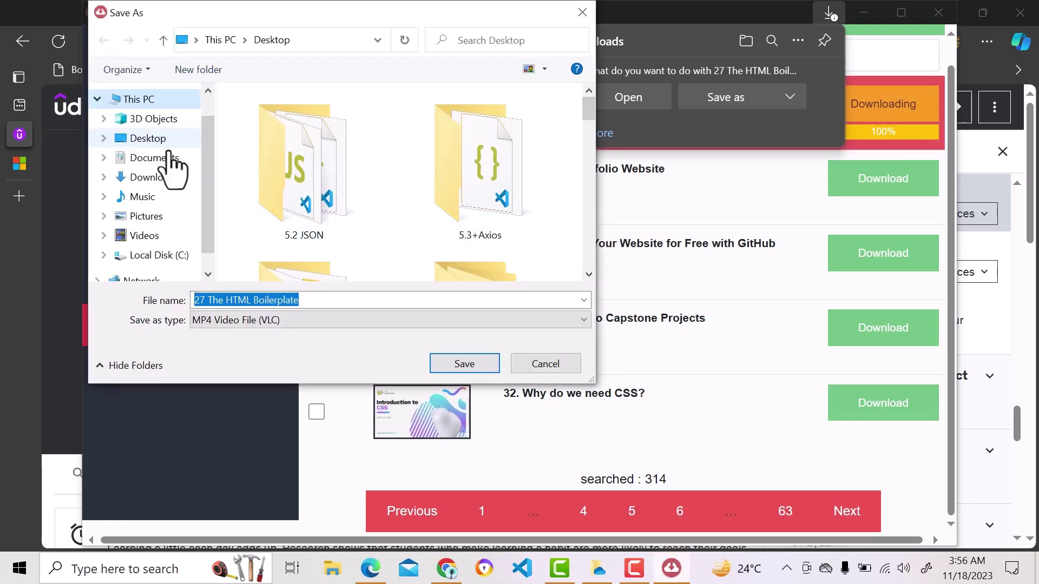
{"action": "left_click", "coordinate": [149, 237]}
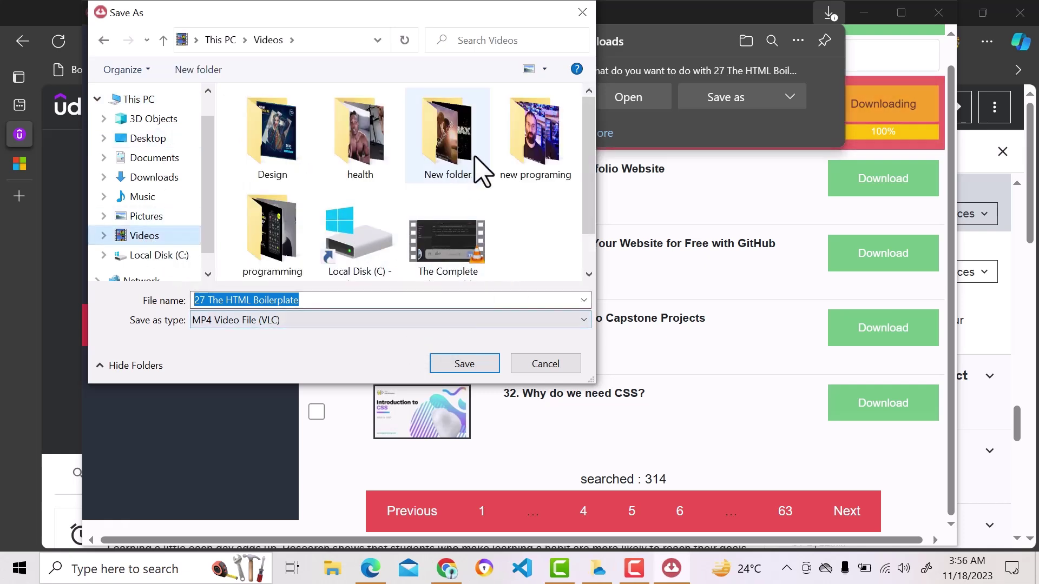
{"action": "left_click", "coordinate": [548, 180]}
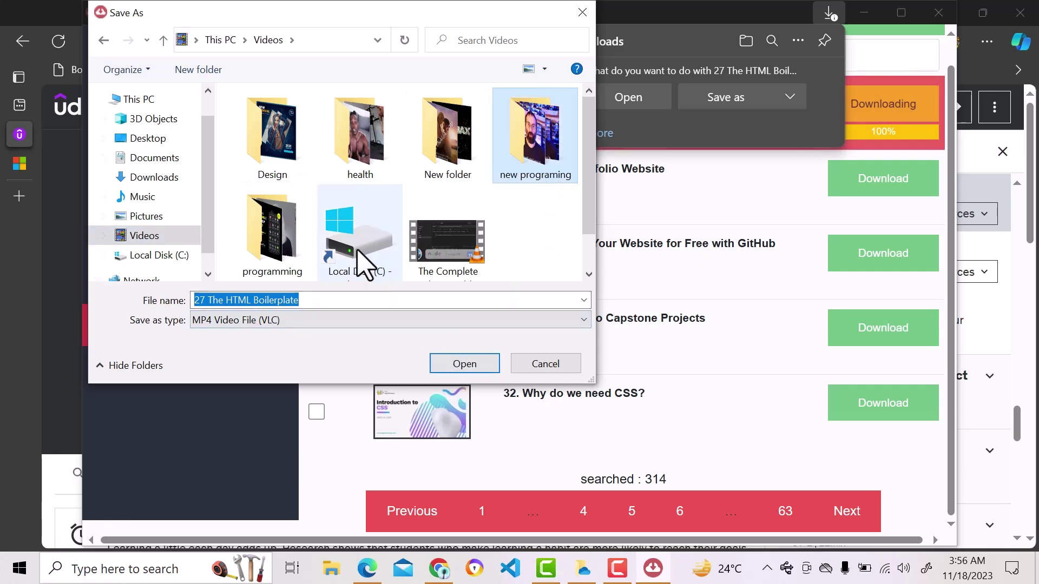
{"action": "left_click", "coordinate": [465, 365]}
{"action": "left_click", "coordinate": [464, 366]}
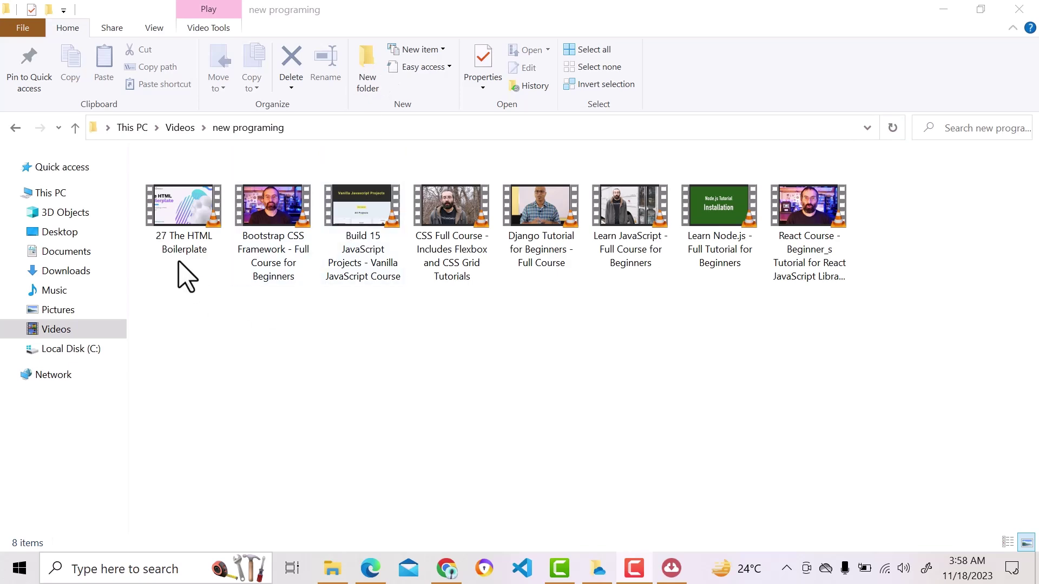
Play the 27 The HTML Boilerplate video from Videos\new programing in File Explorer.
{"action": "mouse_move", "coordinate": [184, 219]}
{"action": "double_click", "coordinate": [182, 237]}
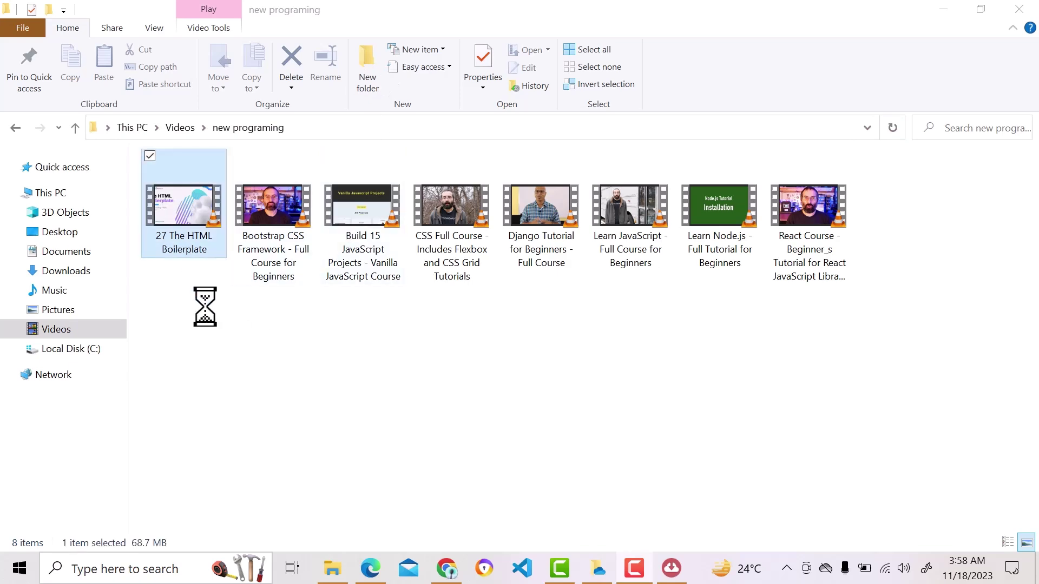